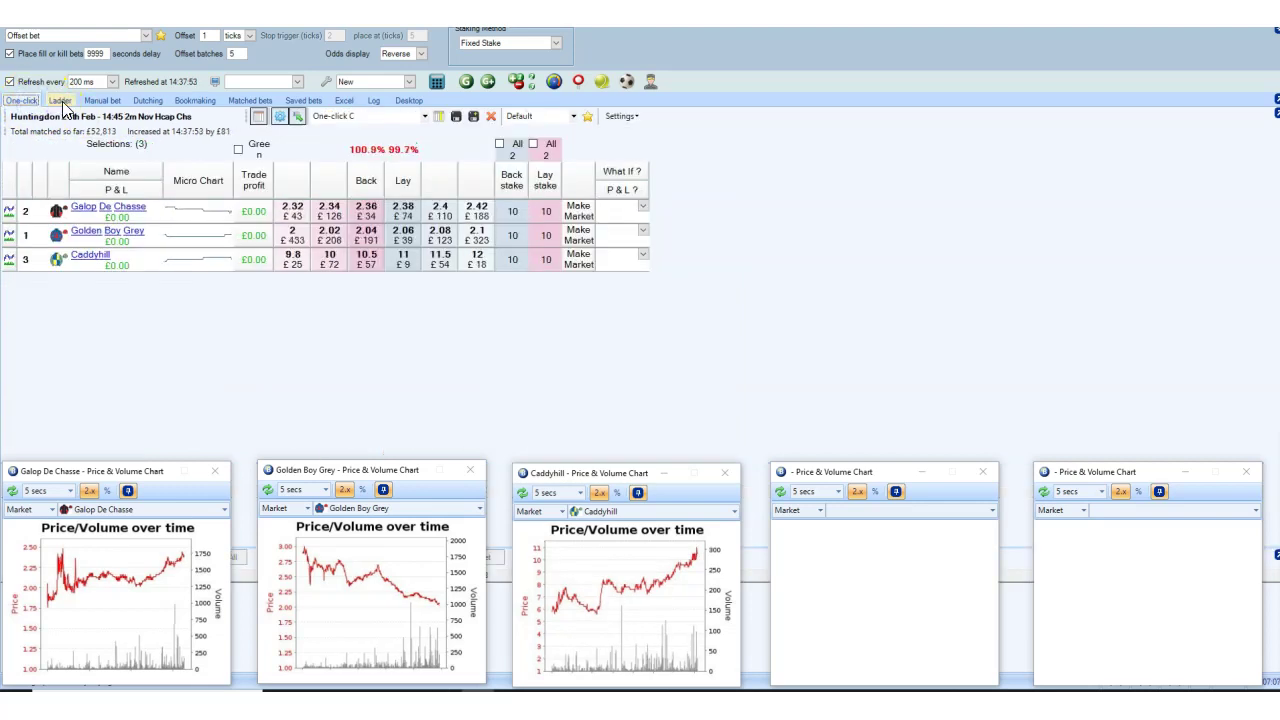
Switch to the Ladder view to show price ladders for all three Huntingdon runners
click(60, 101)
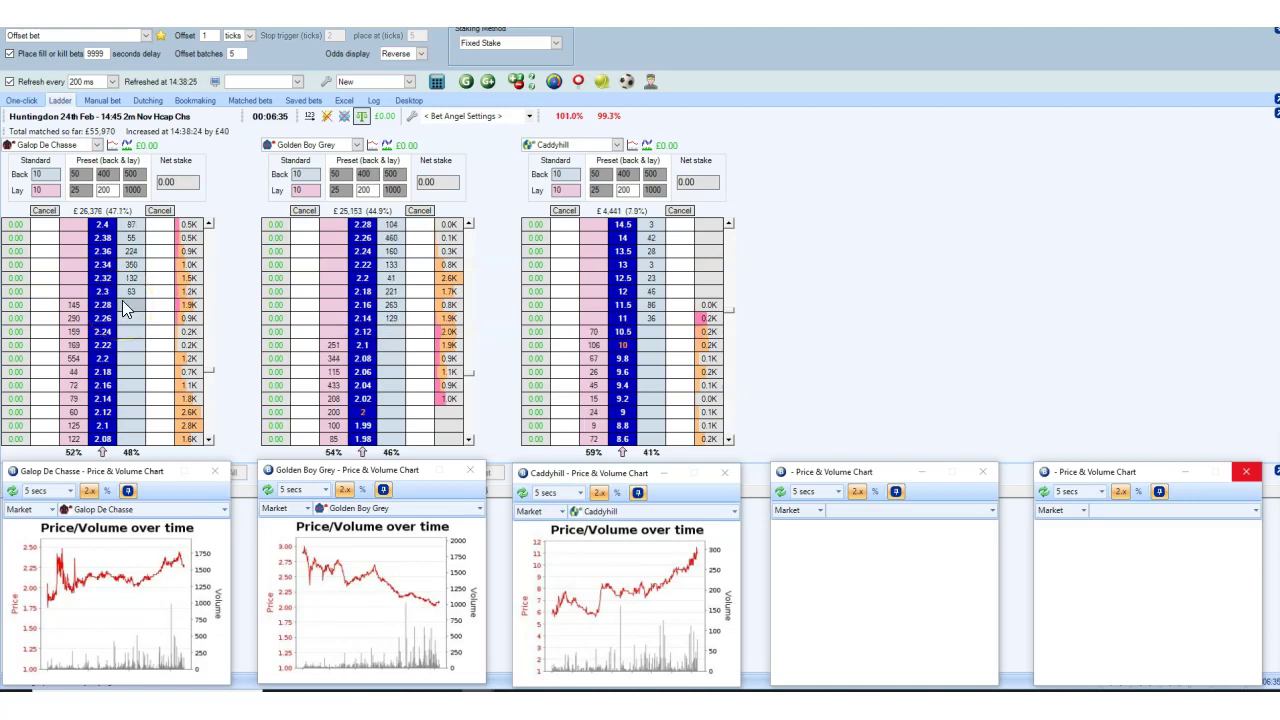
Back Galop De Chasse for 500 at 2.28, then lay it at 2.24 to lock in £3.94
click(131, 174)
click(160, 304)
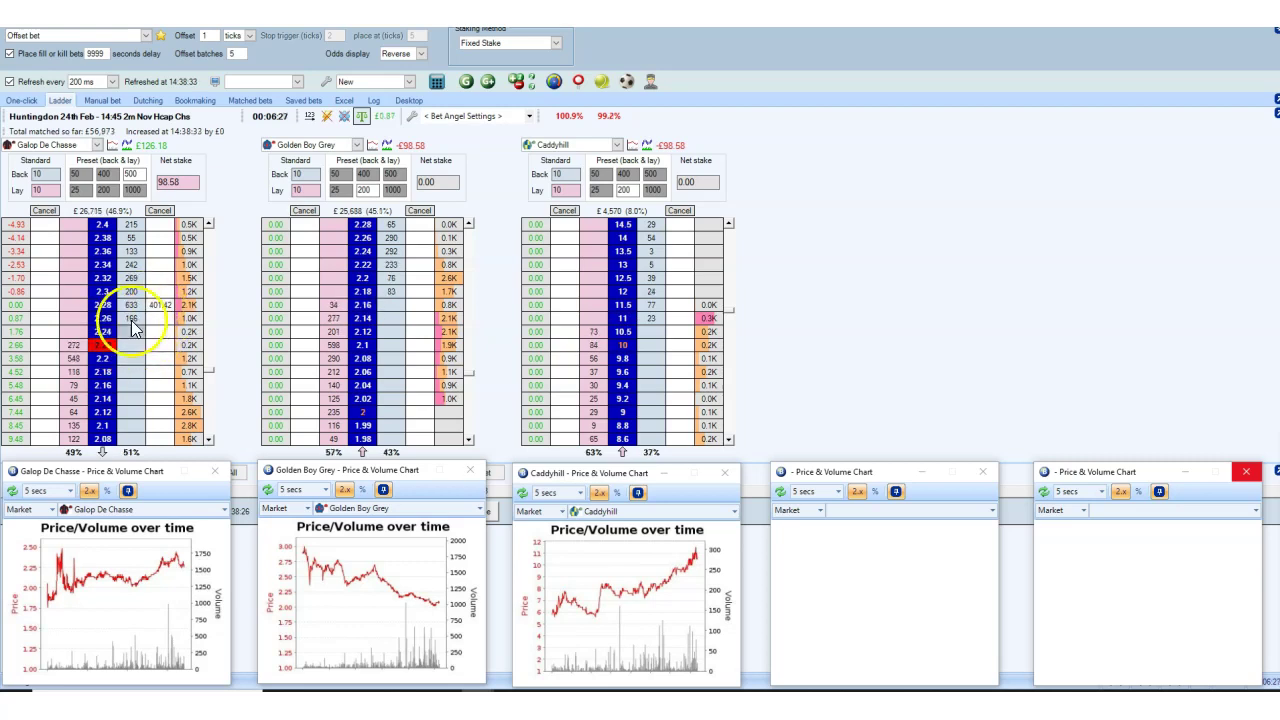
click(74, 331)
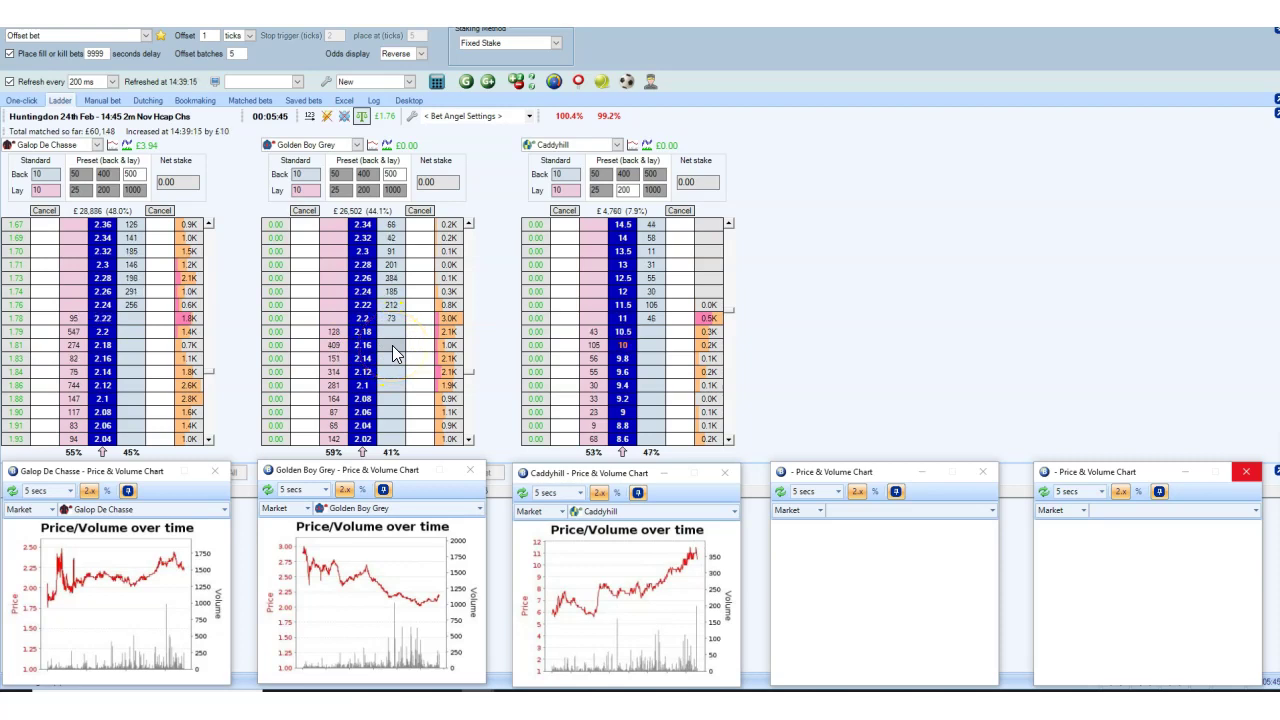
Select the 50 stake preset on Caddyhill's ladder
click(447, 345)
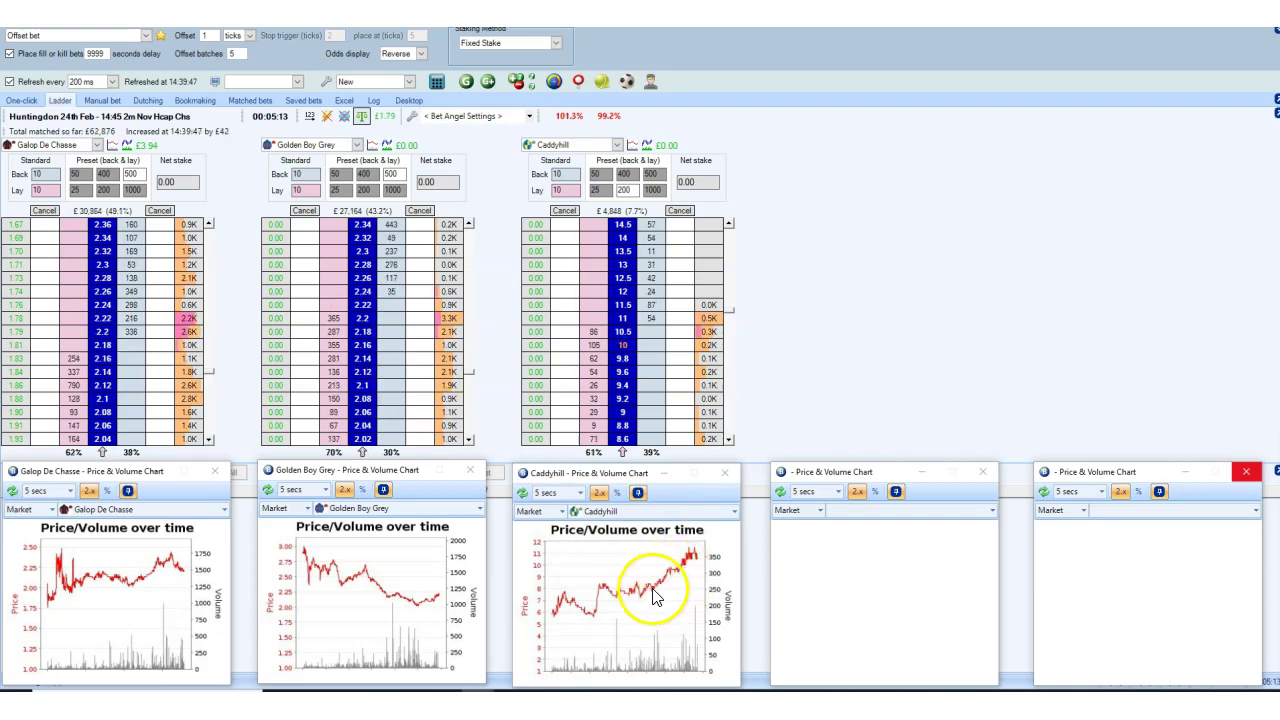
click(601, 175)
Back Caddyhill at 10.5, then close with a 50 lay at 9.6 moved to 9.8
click(652, 331)
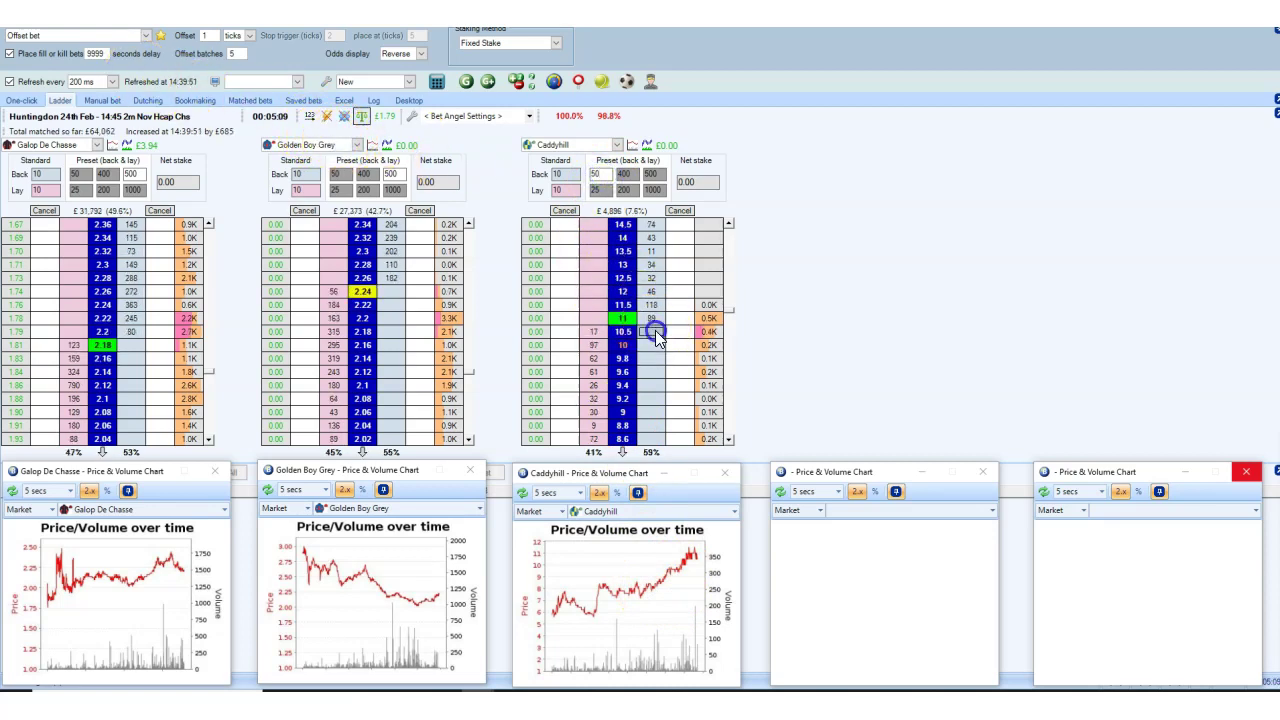
click(449, 357)
click(613, 370)
click(610, 368)
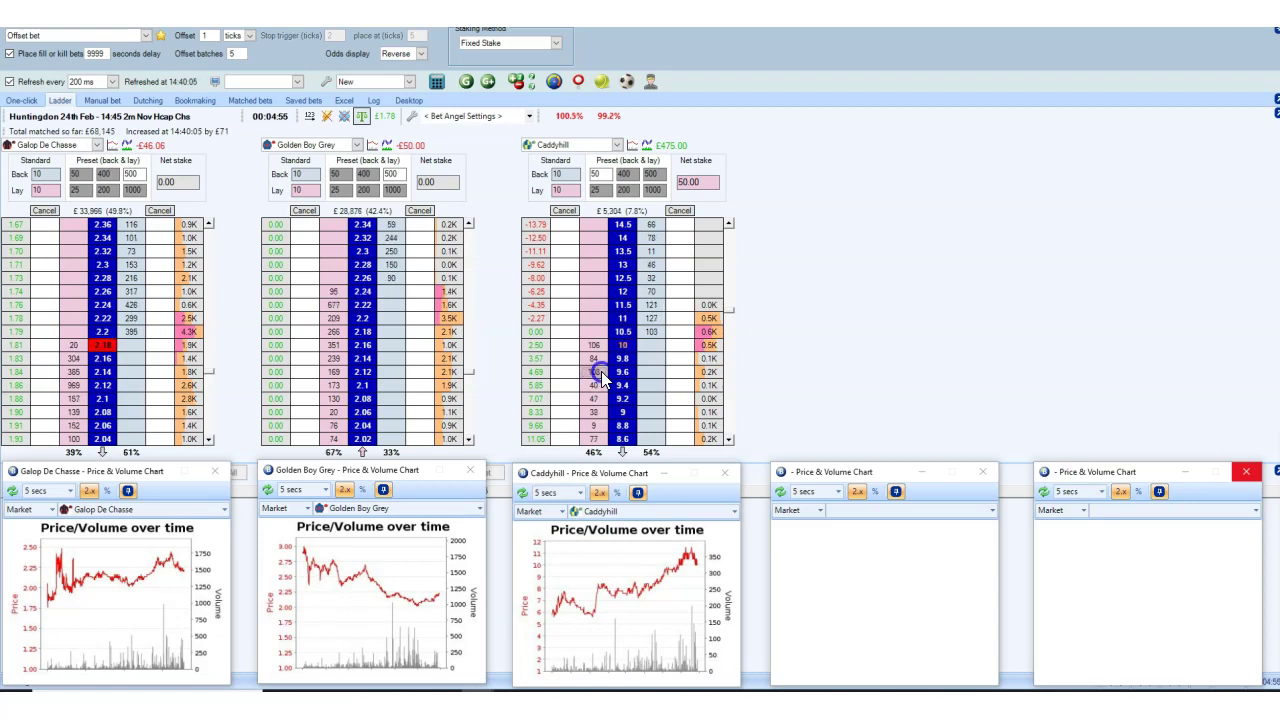
click(594, 387)
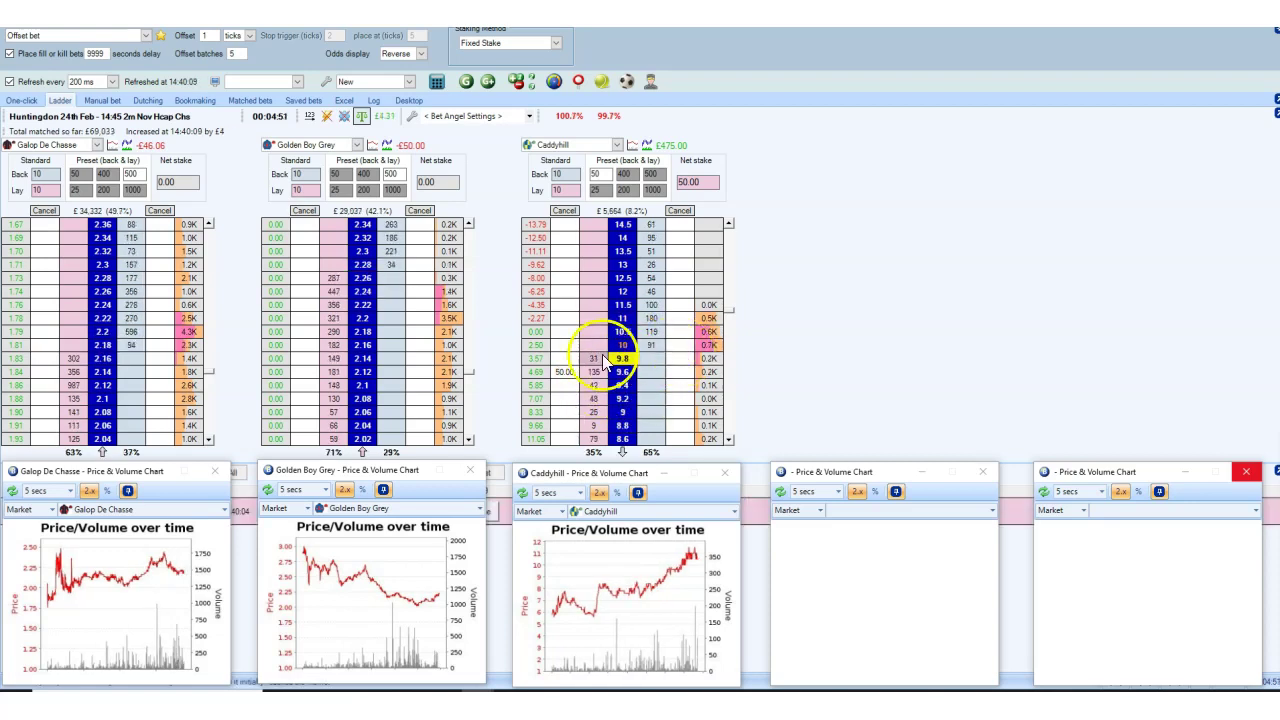
click(580, 360)
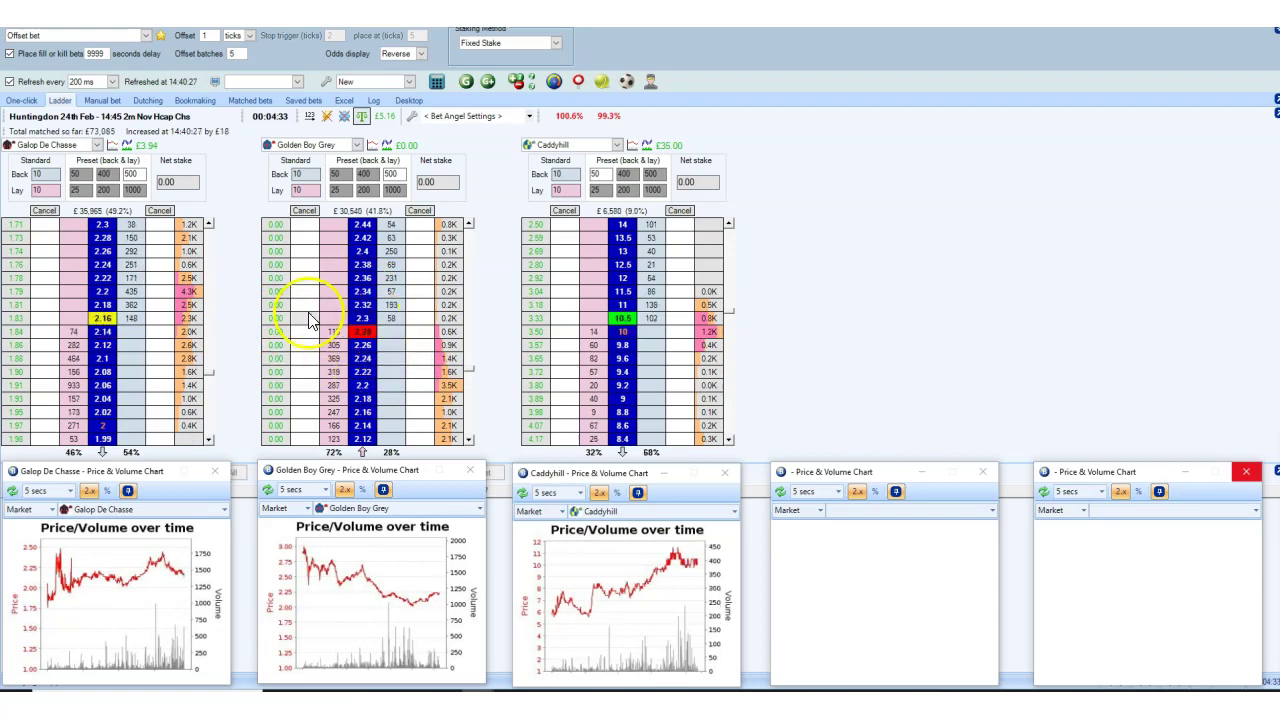
Trade Golden Boy Grey for 500 at 2.36 and hedge the rest, locking in £10.05
click(362, 328)
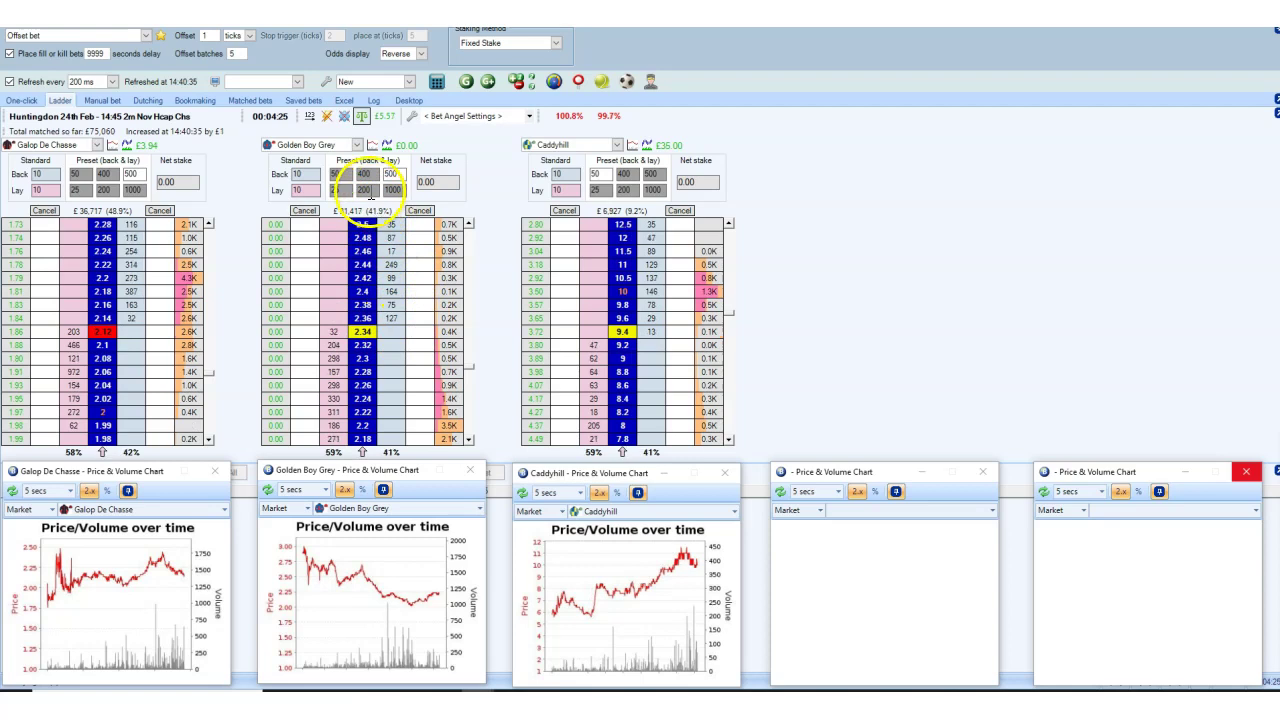
click(344, 116)
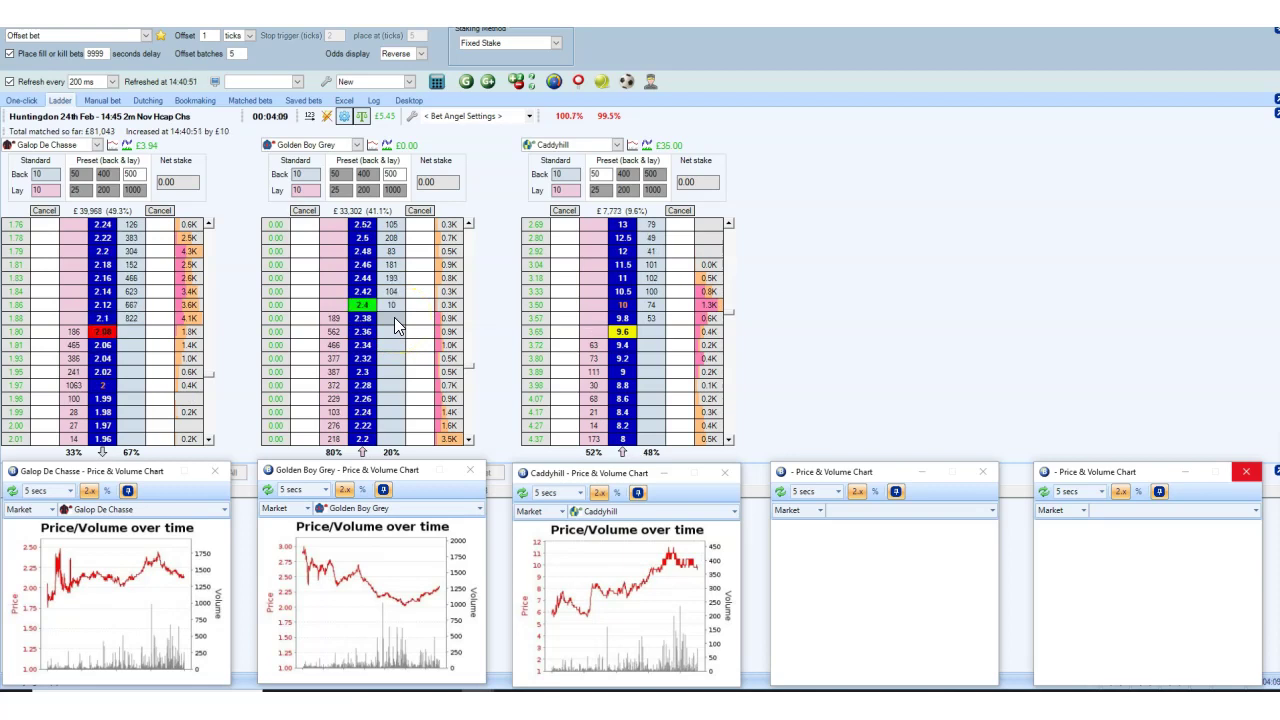
click(362, 319)
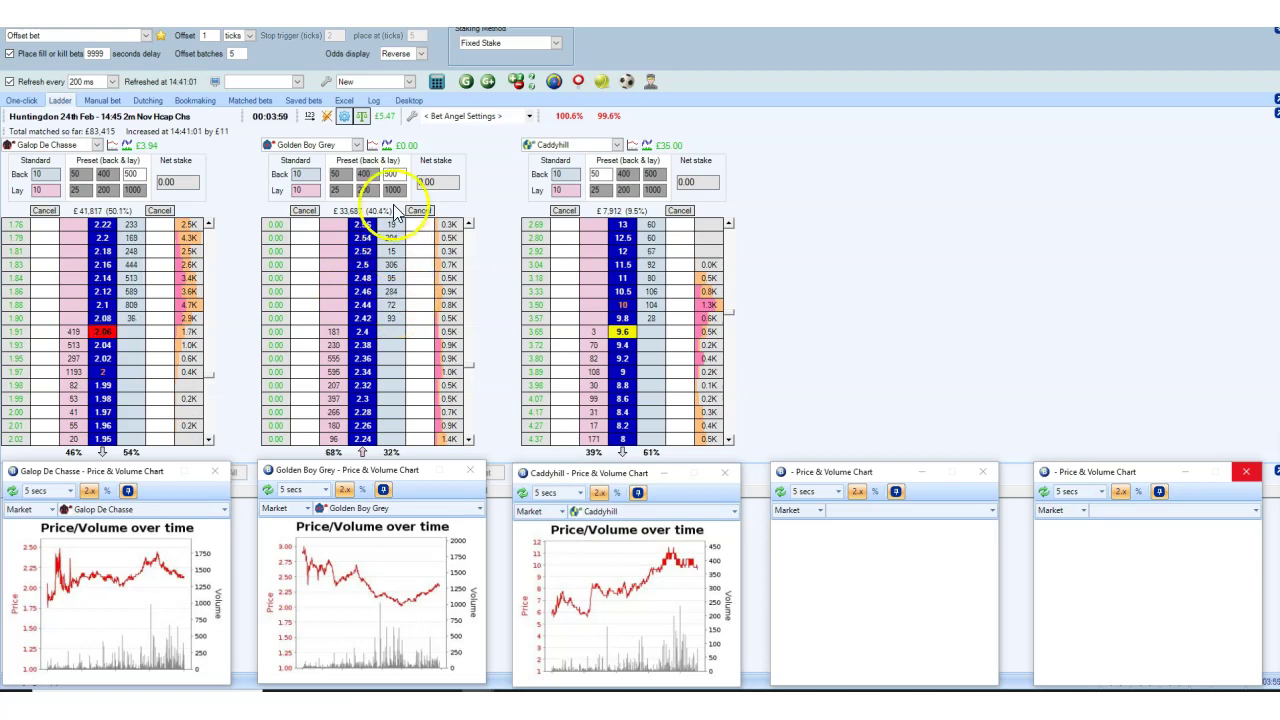
click(343, 116)
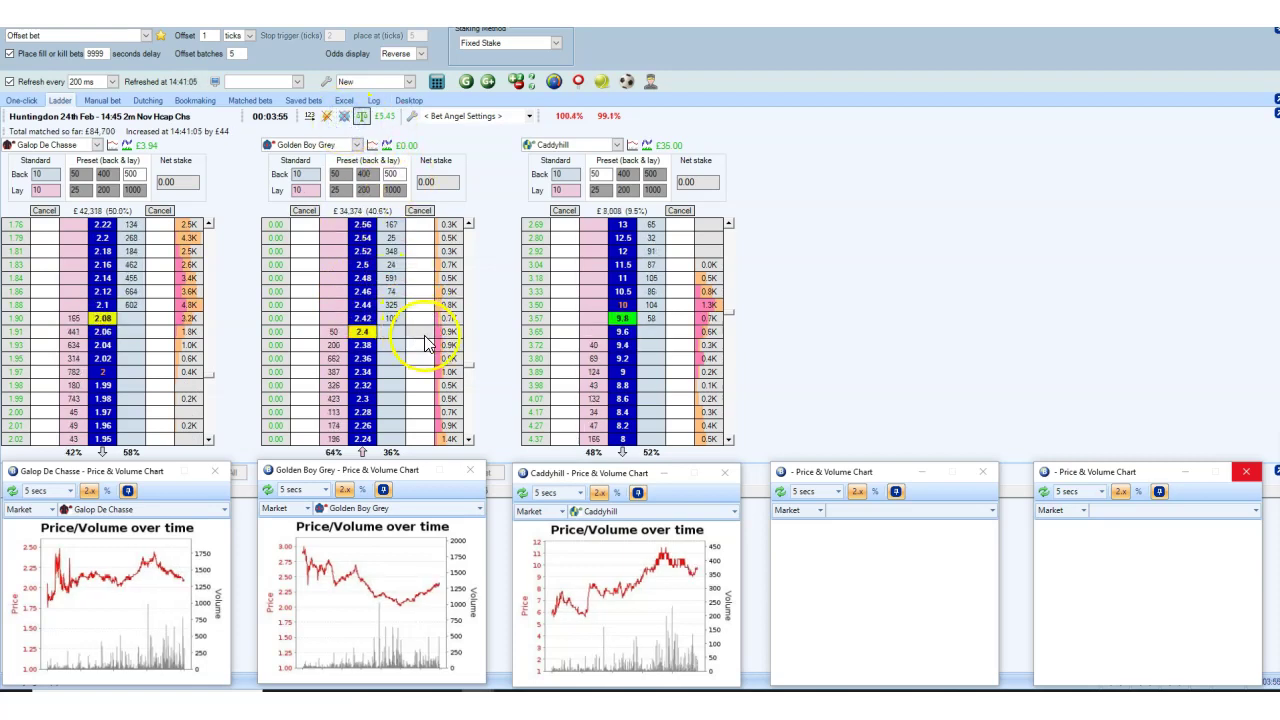
click(403, 332)
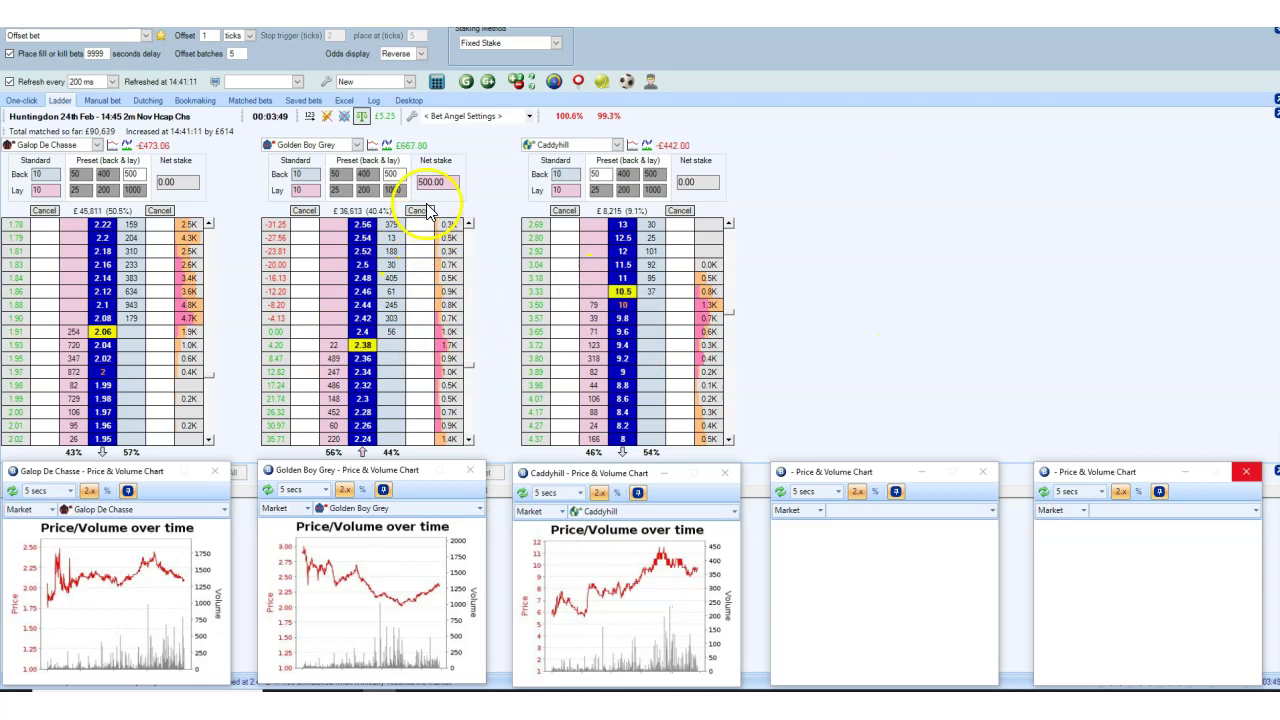
click(336, 358)
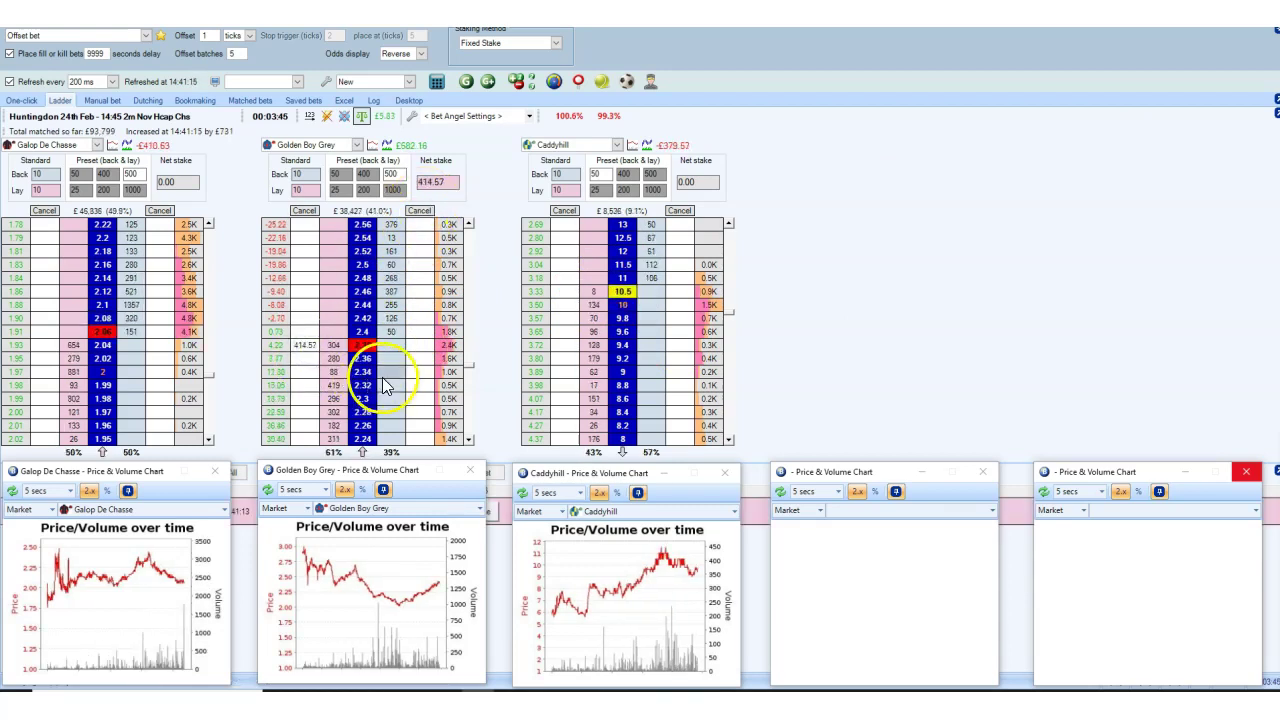
click(487, 320)
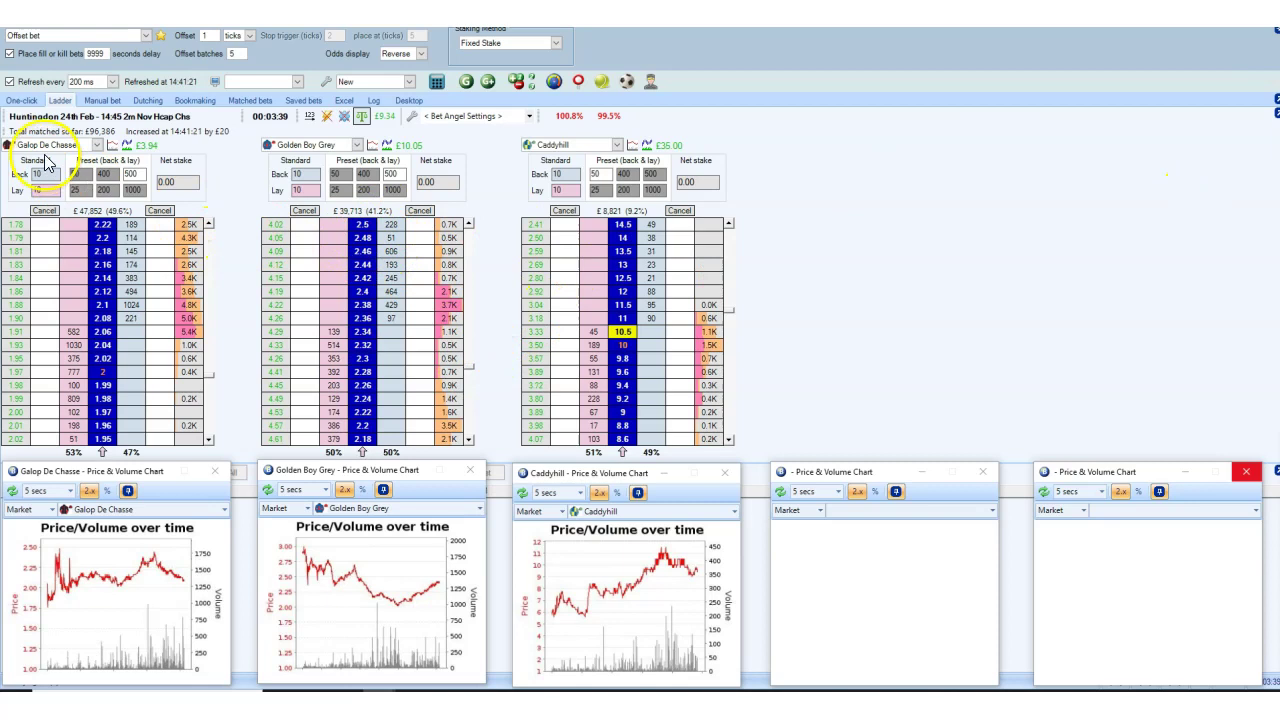
click(21, 100)
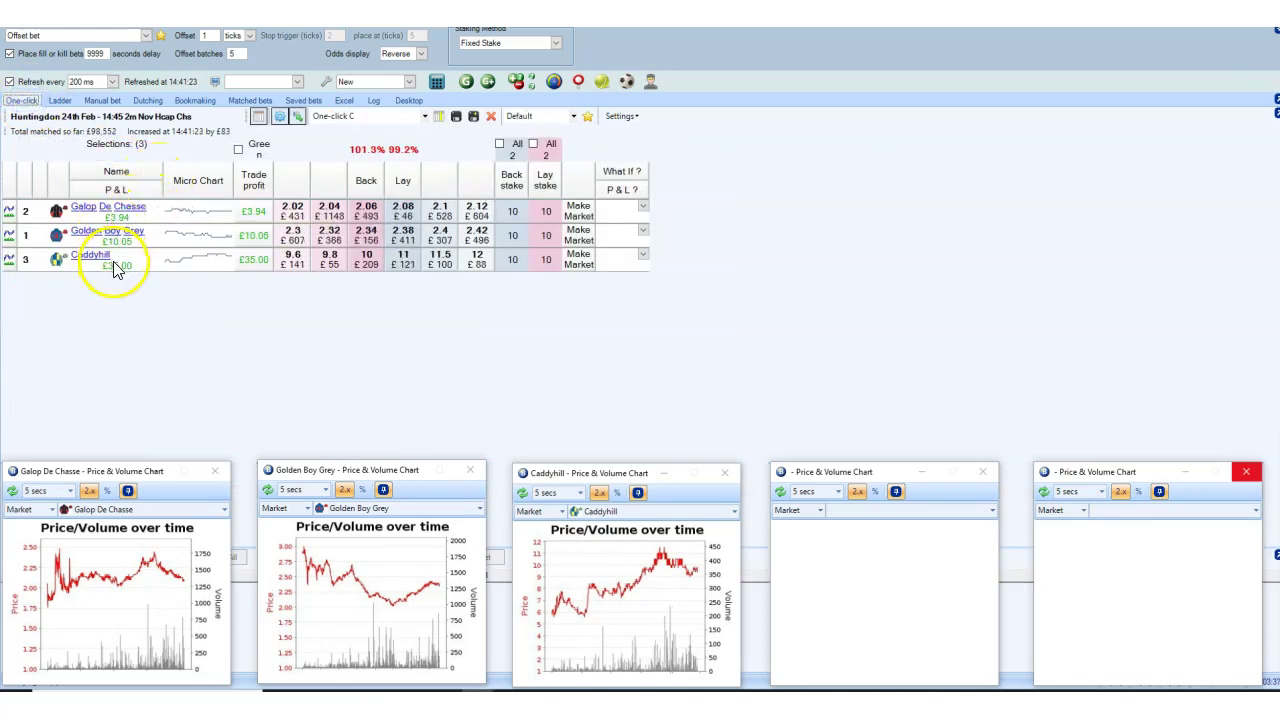
click(60, 100)
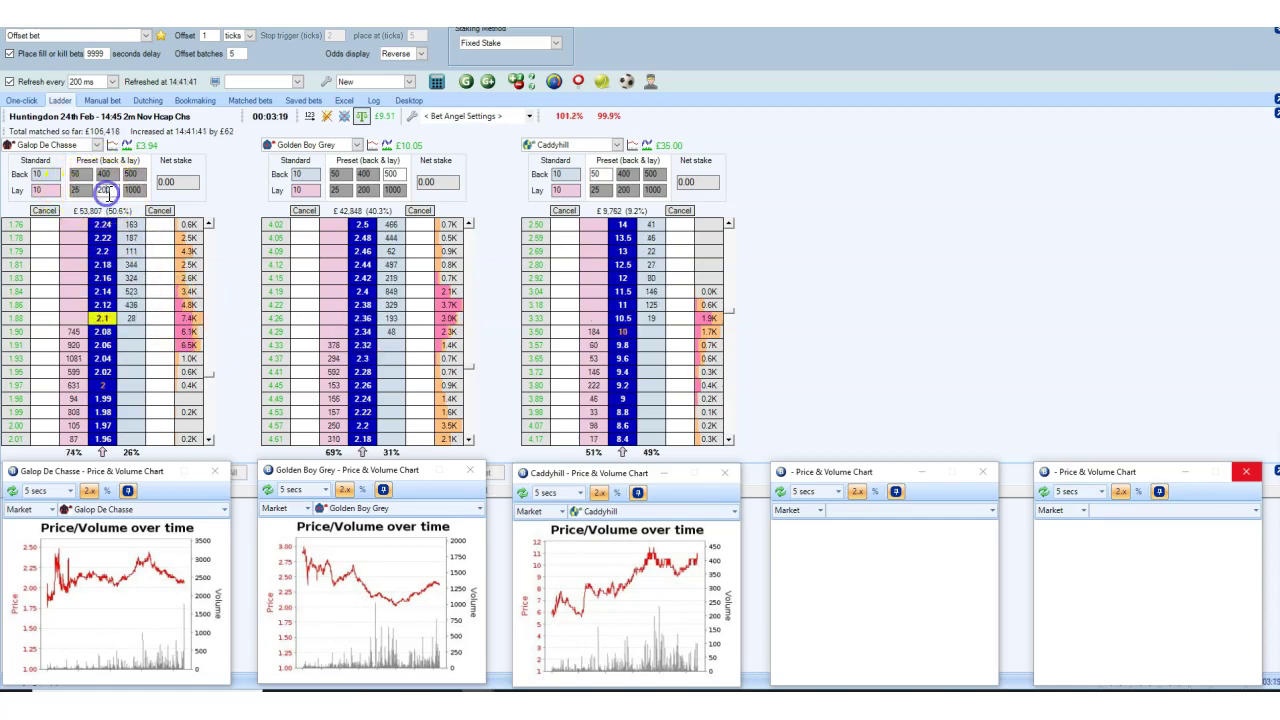
click(341, 117)
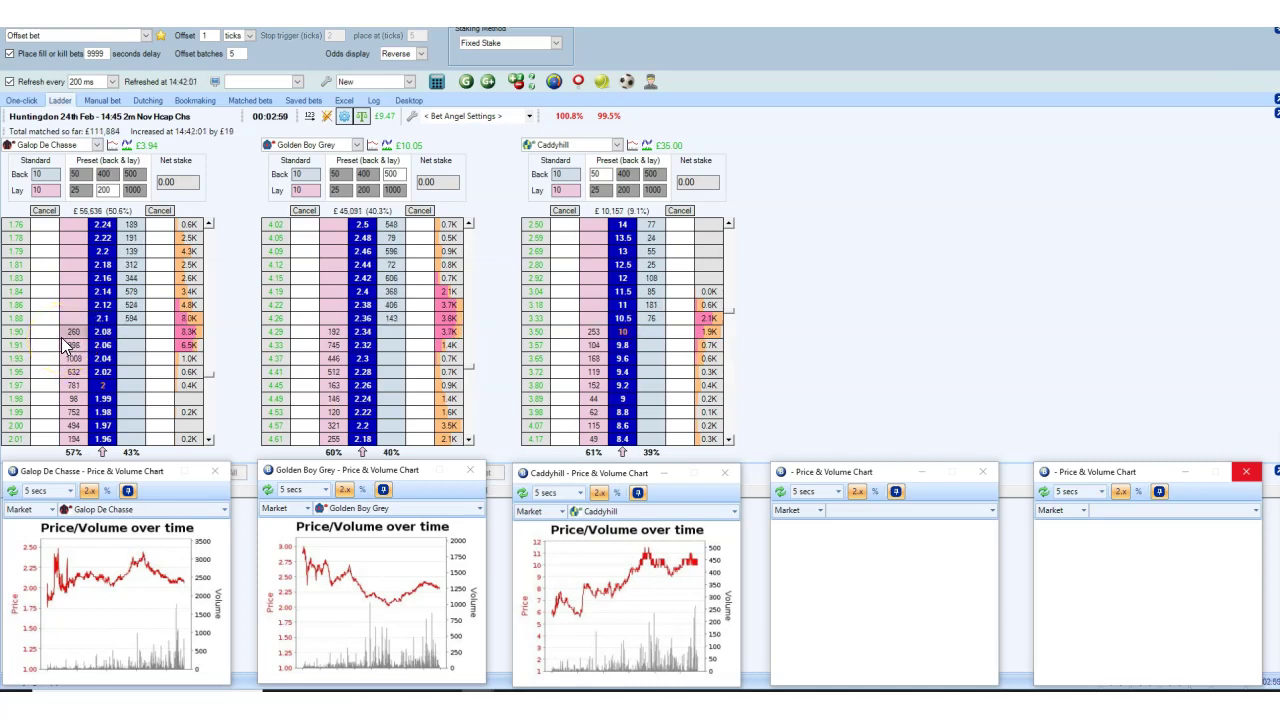
click(178, 366)
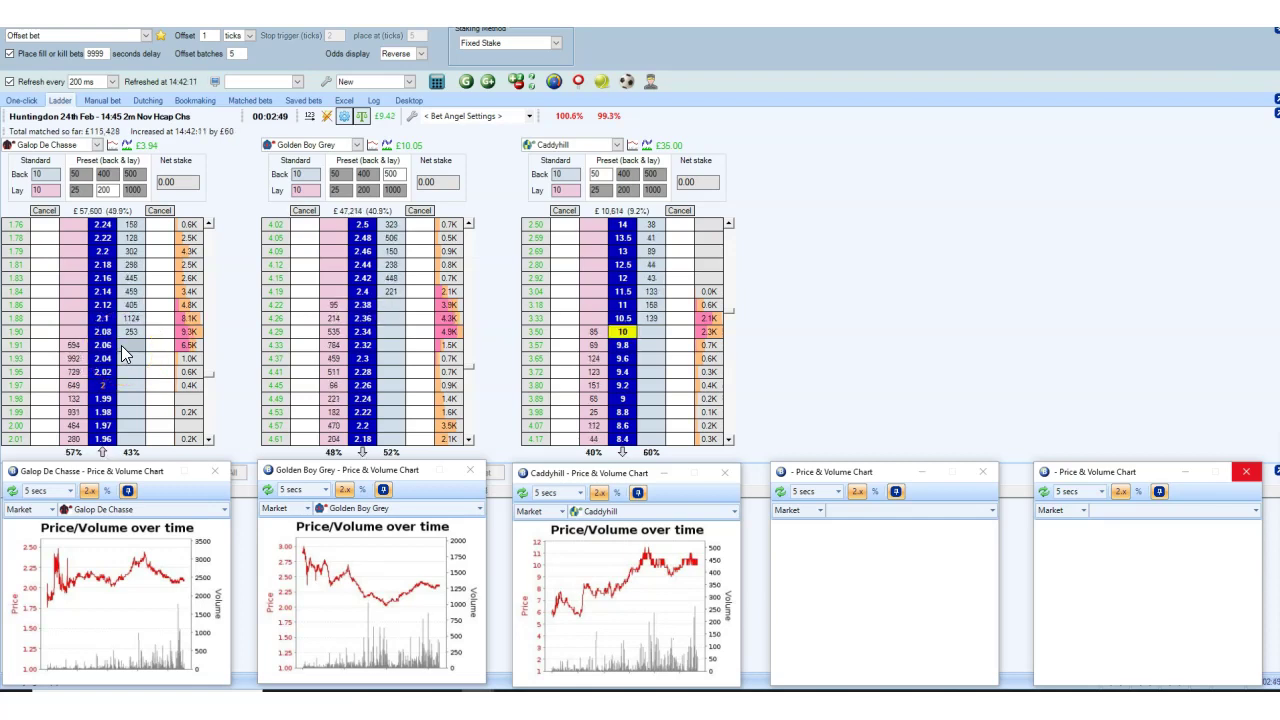
click(156, 366)
click(114, 358)
click(114, 358)
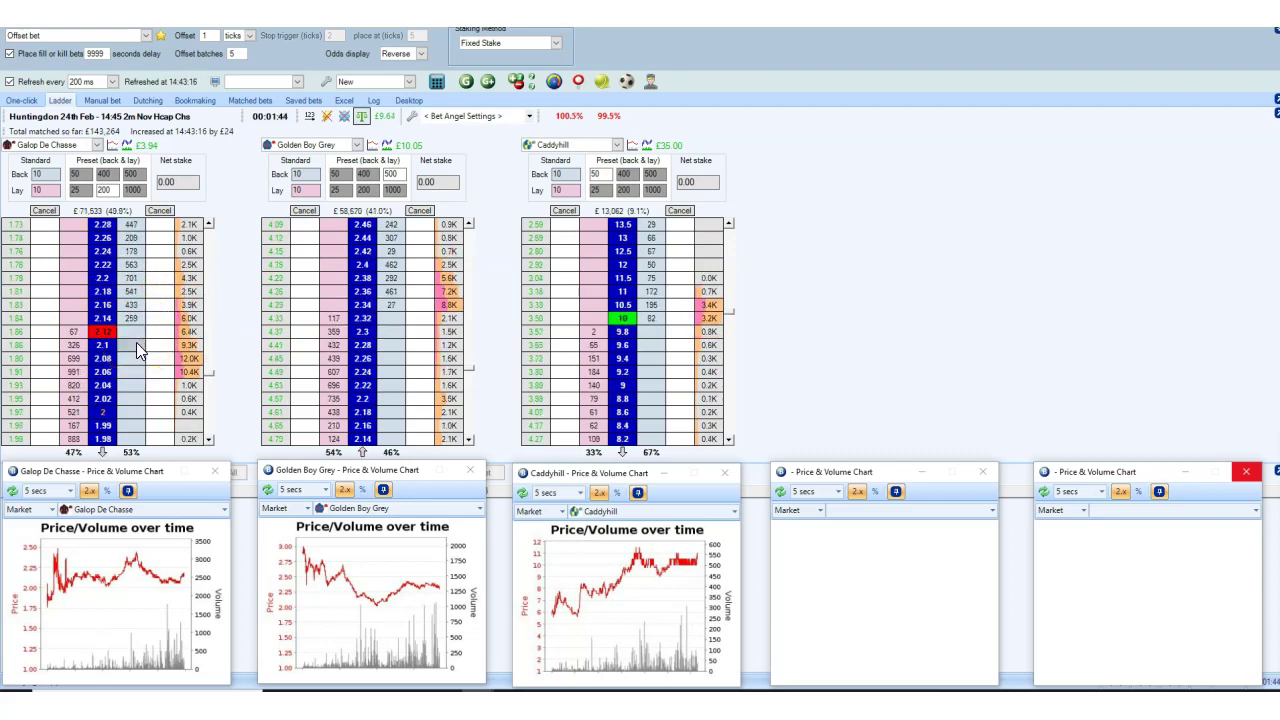
click(659, 353)
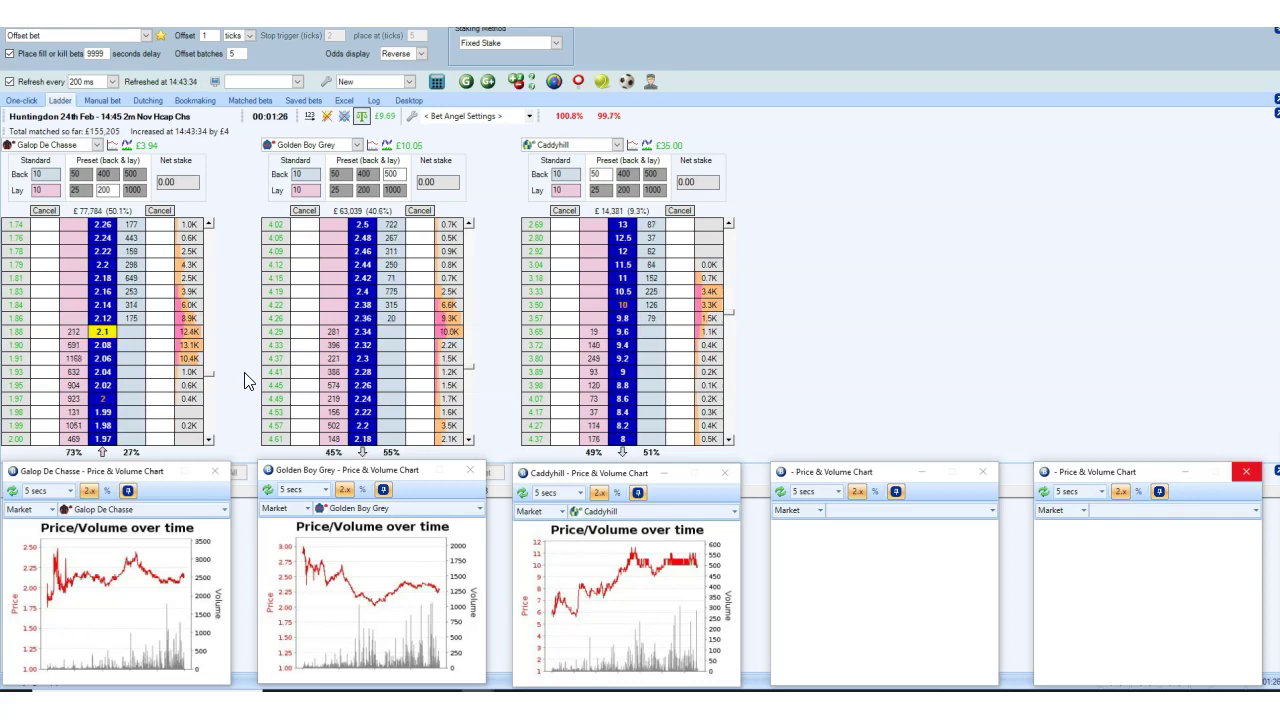
click(257, 368)
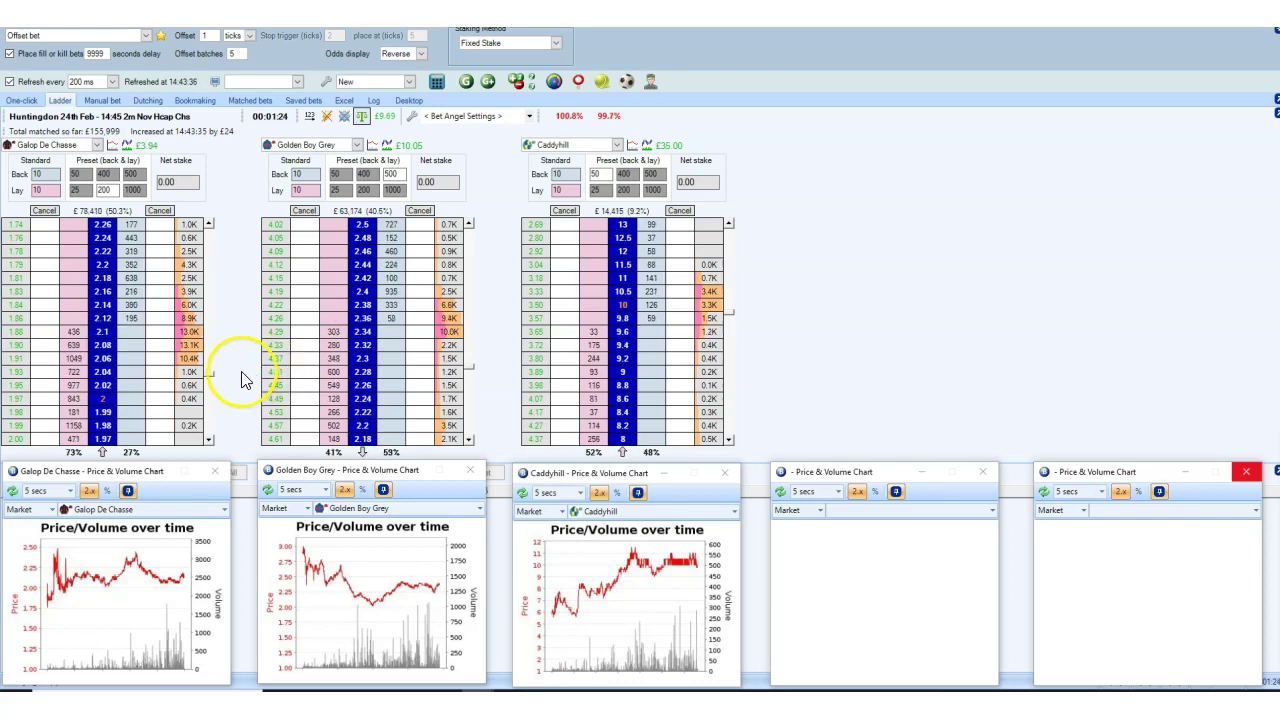
click(257, 376)
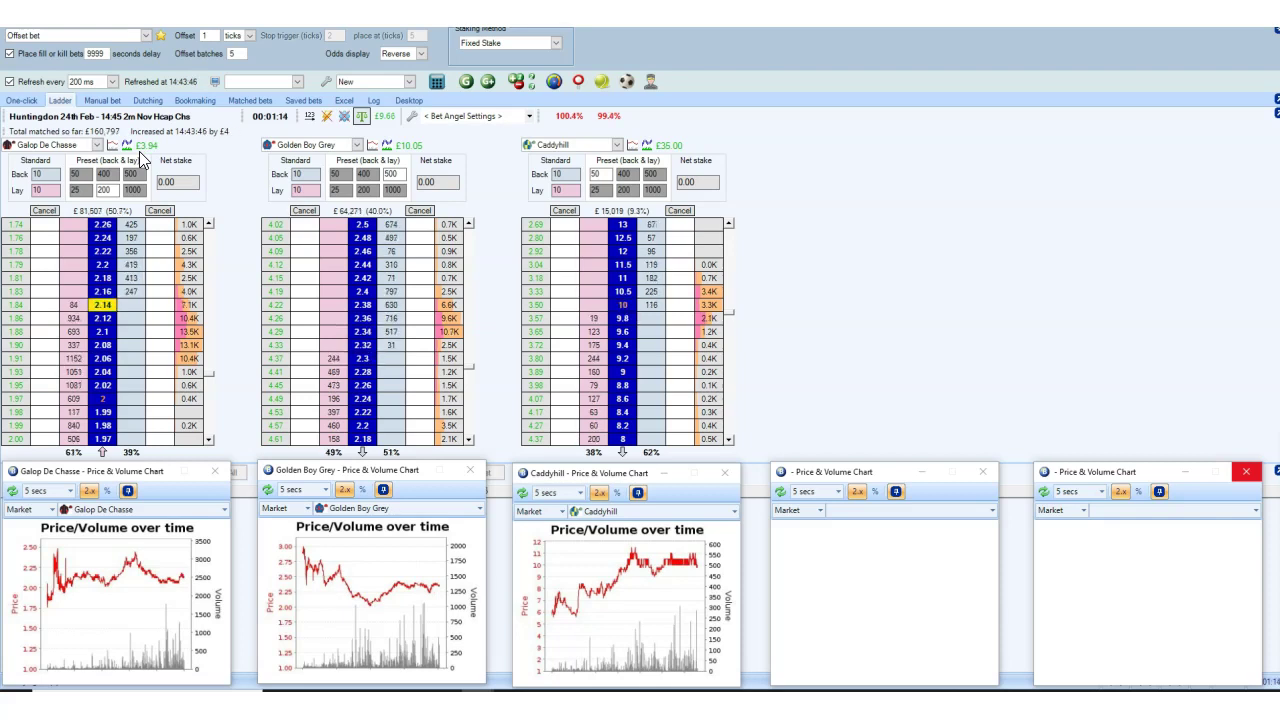
Close and green up all trades so every horse shows about £9.65 profit
click(386, 117)
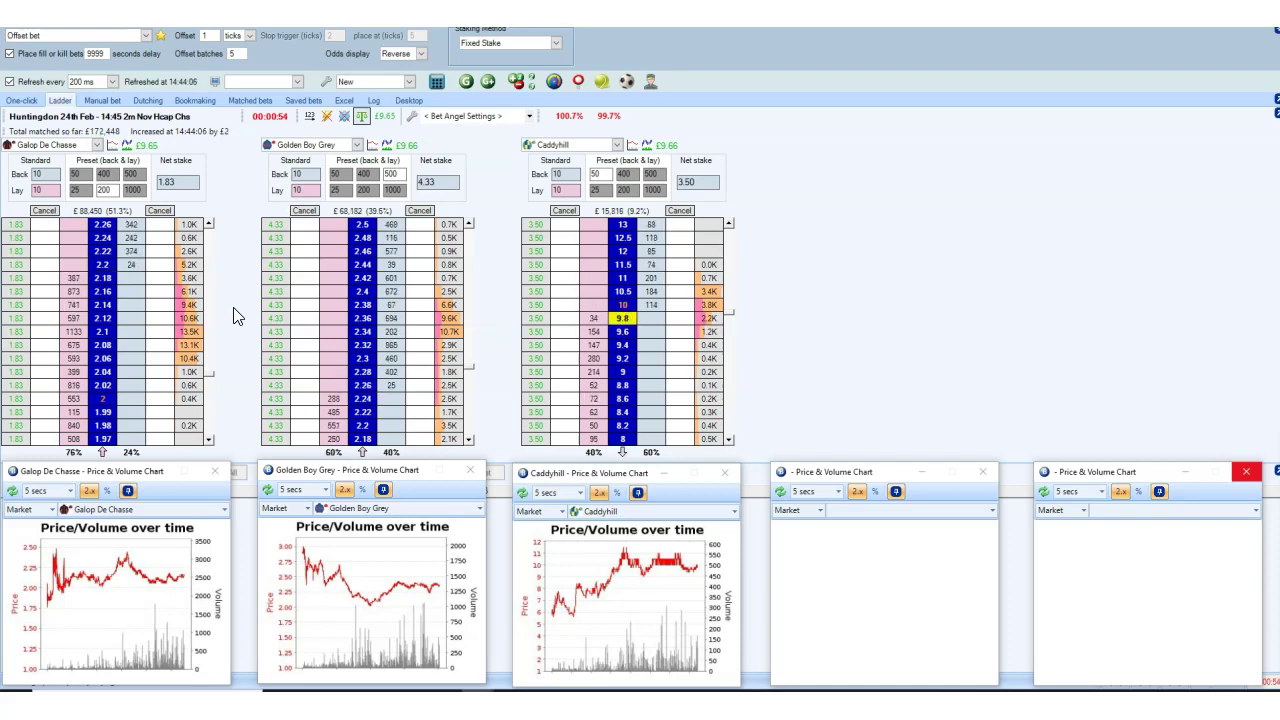
Open the Huntingdon 2.45 live video and place its window next to the ladders
click(1154, 189)
drag(1010, 97, 859, 129)
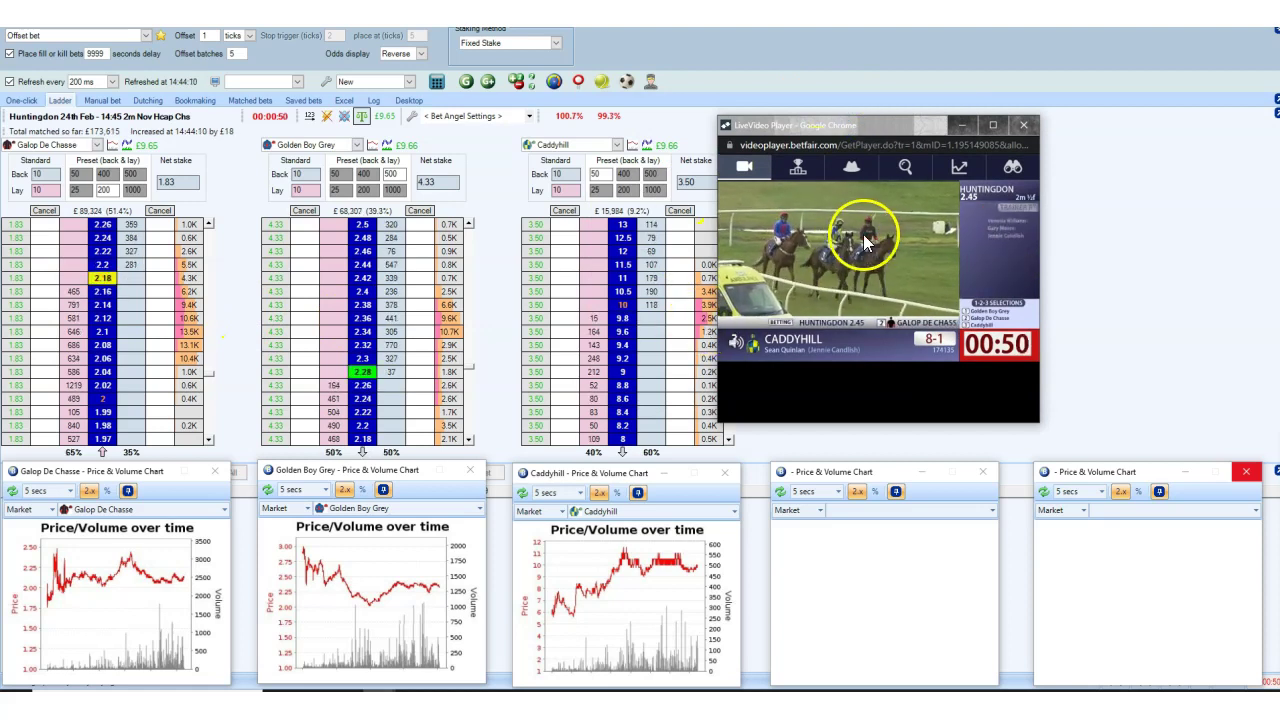